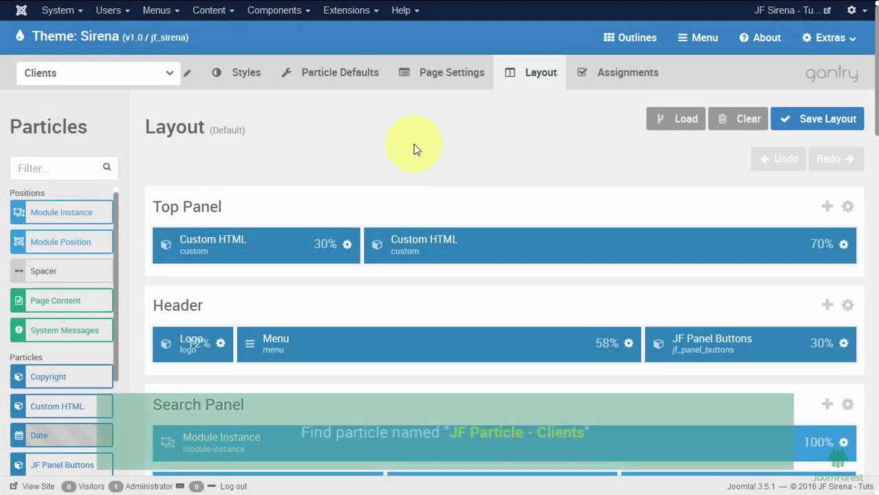
Add the JF Particle - Clients particle to Full Width Section 1 of the layout.
scroll(416, 150, "down", 4)
scroll(410, 134, "down", 7)
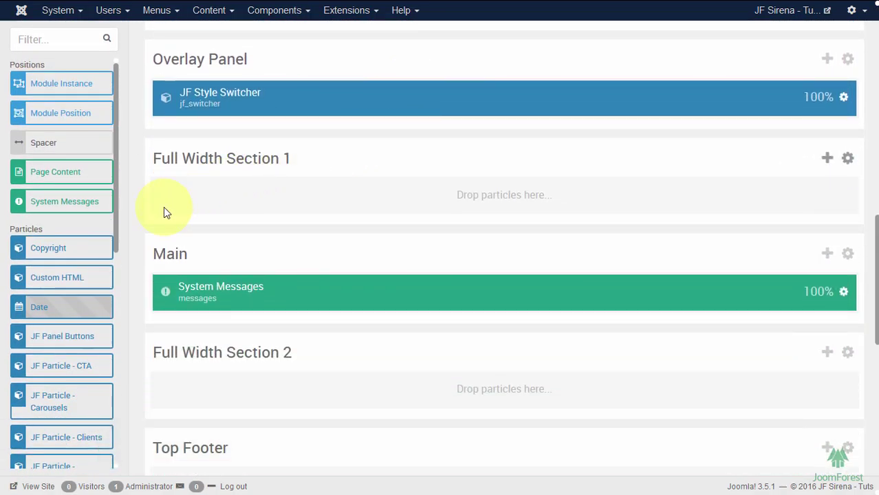
scroll(74, 369, "down", 2)
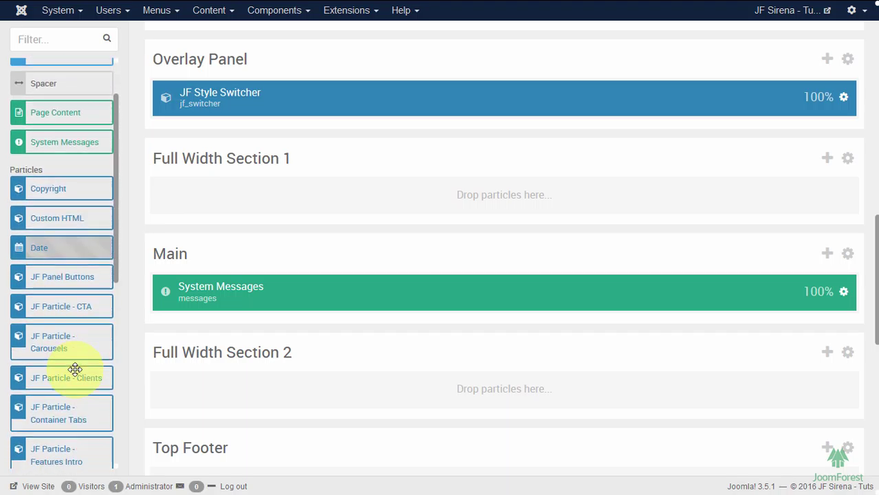
left_click_drag(74, 367, 333, 198)
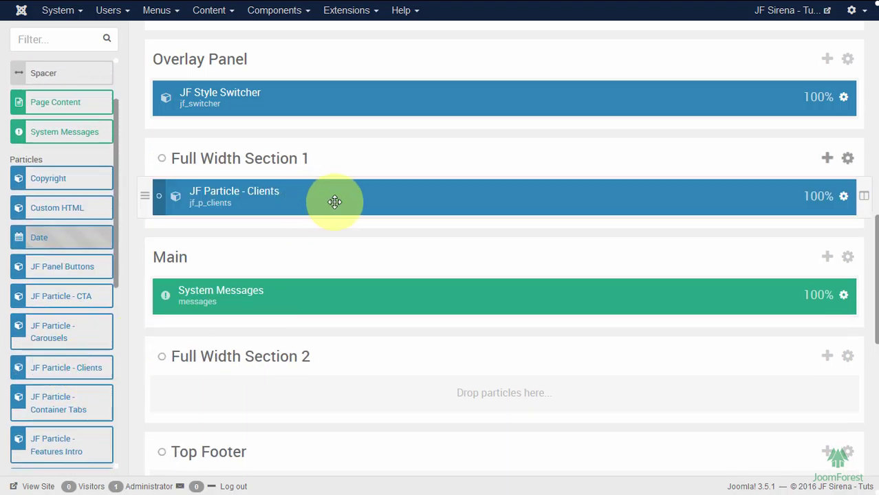
Open the settings of the Clients particle in Full Width Section 1 and set its content height/padding to 100px 0.
left_click(844, 198)
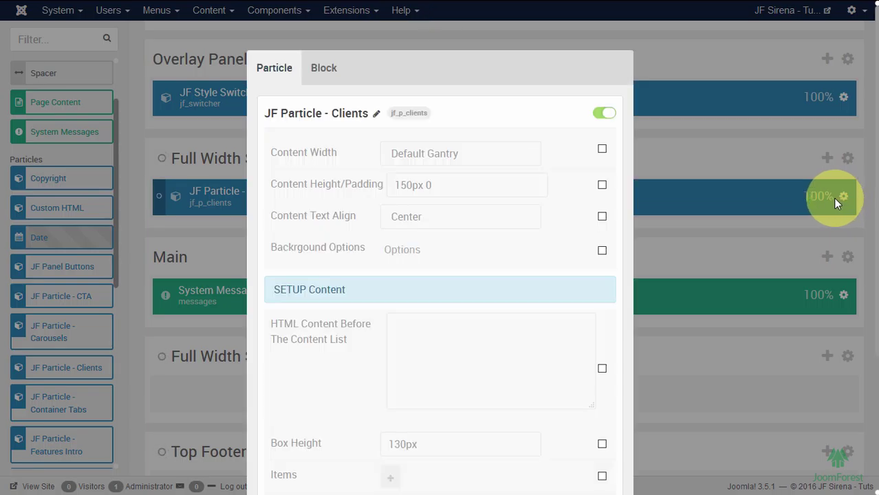
left_click(412, 187)
left_click_drag(399, 186, 409, 185)
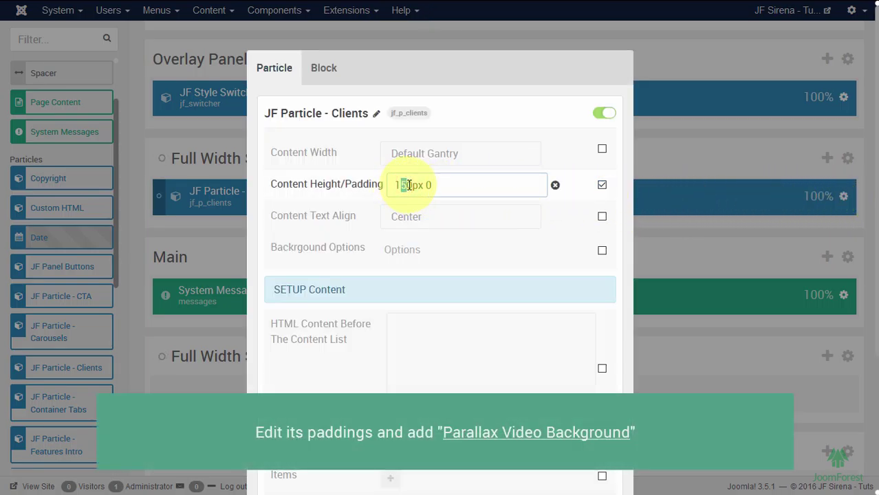
In the particle's background options, choose the Parallax Video background type and set the mask overlay opacity to 20%.
left_click(397, 249)
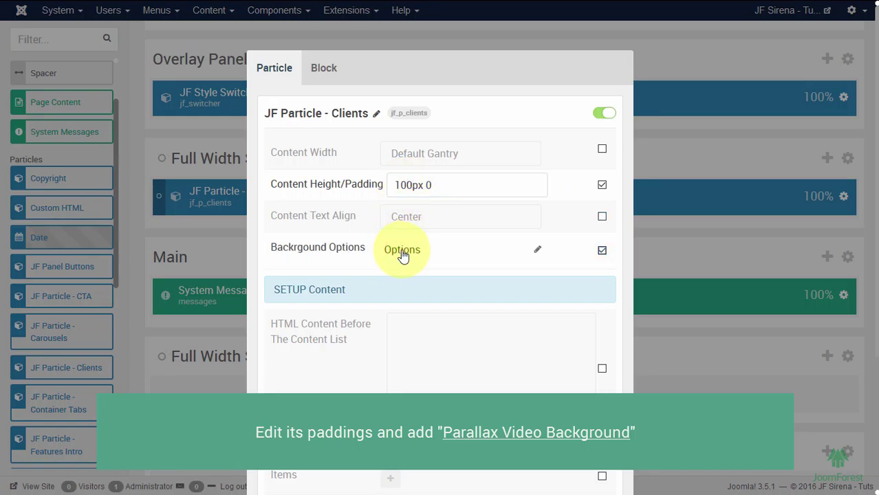
left_click(402, 253)
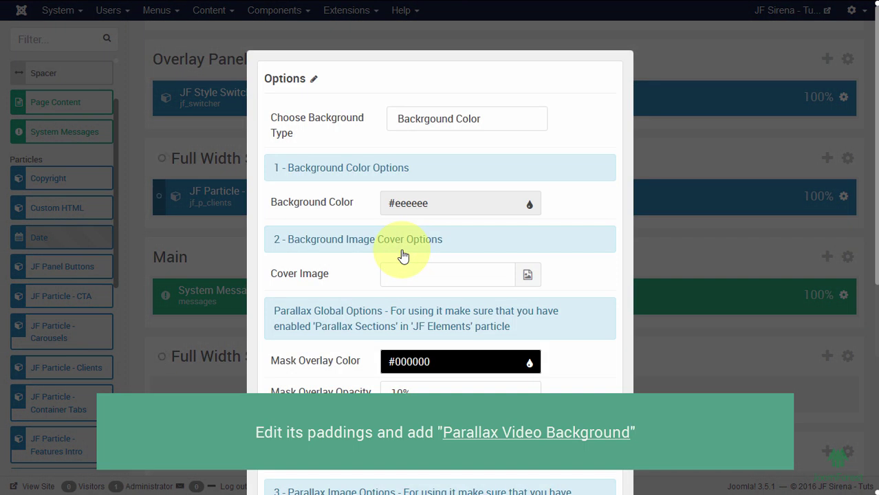
left_click(417, 118)
left_click(423, 181)
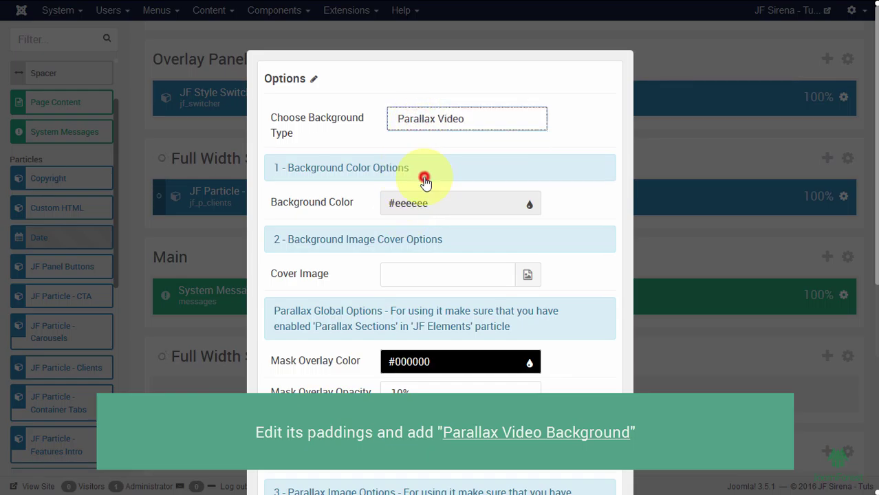
scroll(416, 179, "down", 3)
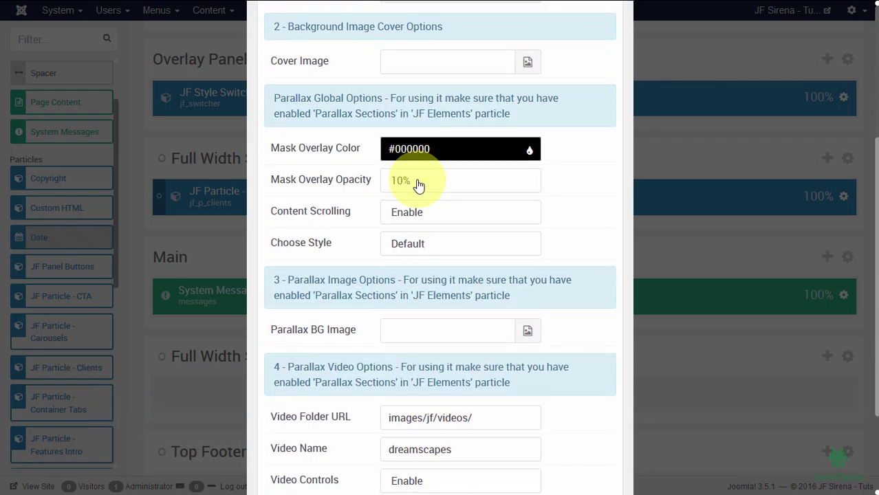
left_click(418, 181)
left_click(402, 230)
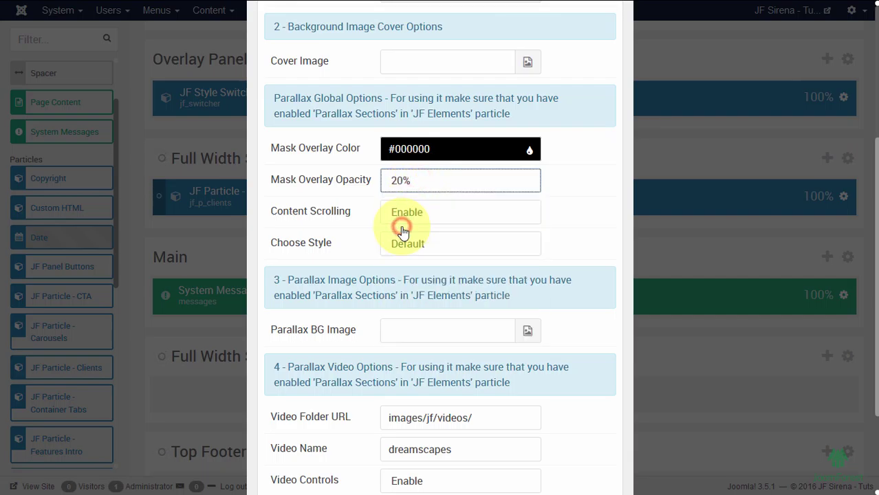
Set the parallax video name to celebrate, disable the video controls, and apply the background options.
scroll(399, 231, "down", 2)
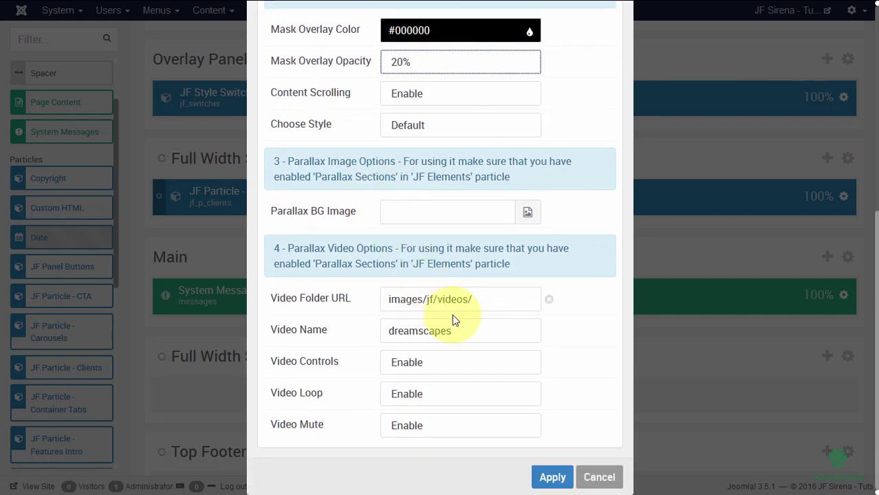
left_click_drag(456, 329, 318, 301)
type("celebrate")
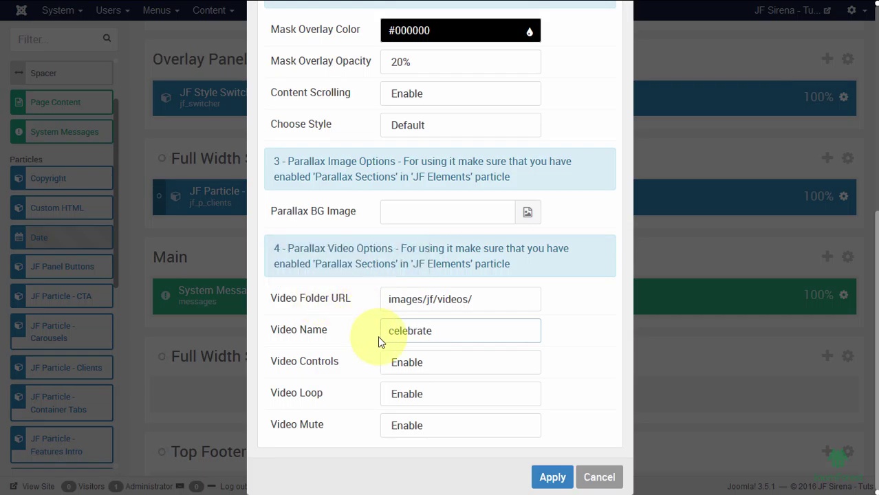
left_click(401, 362)
left_click(399, 397)
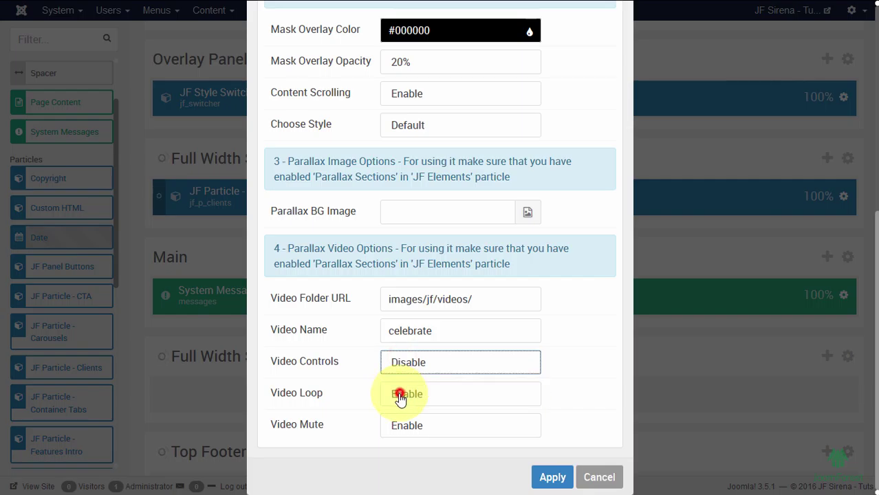
left_click(543, 479)
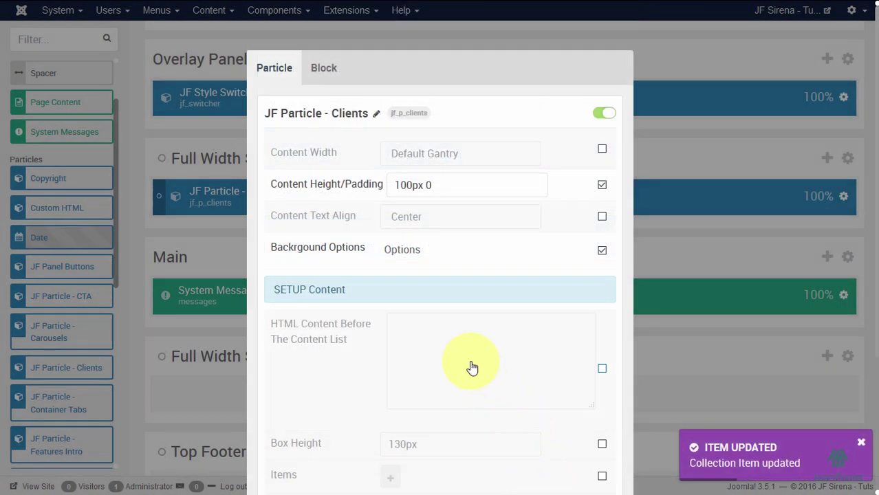
Paste the prepared heading HTML into the particle's HTML content before the content list.
left_click(472, 368)
left_click(457, 351)
key("ctrl+v")
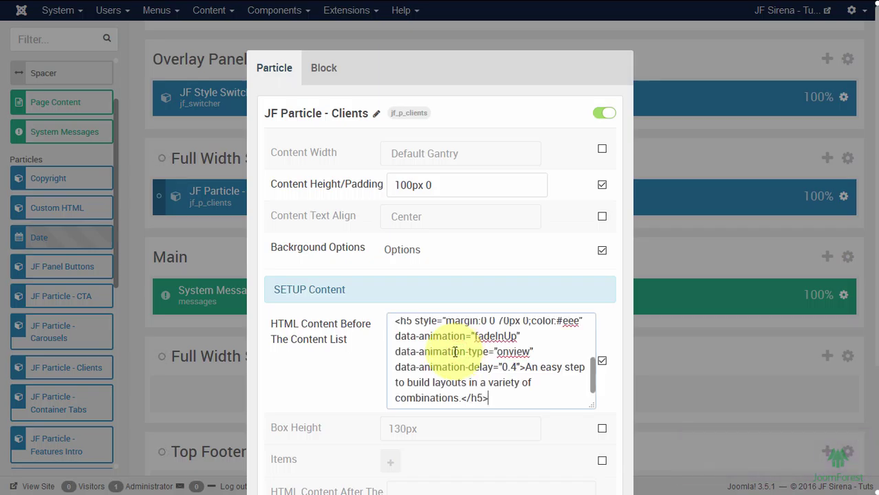
mouse_move(369, 332)
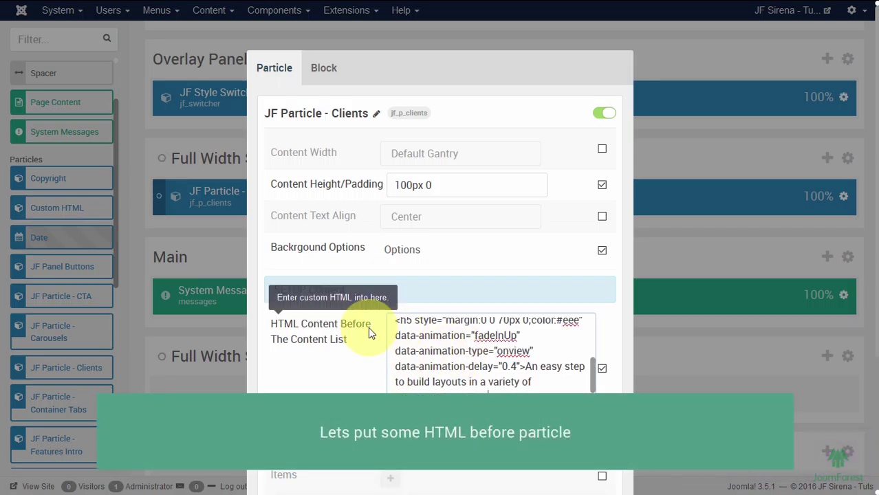
Enable the particle's own box height setting with a value of 130px.
scroll(368, 330, "down", 3)
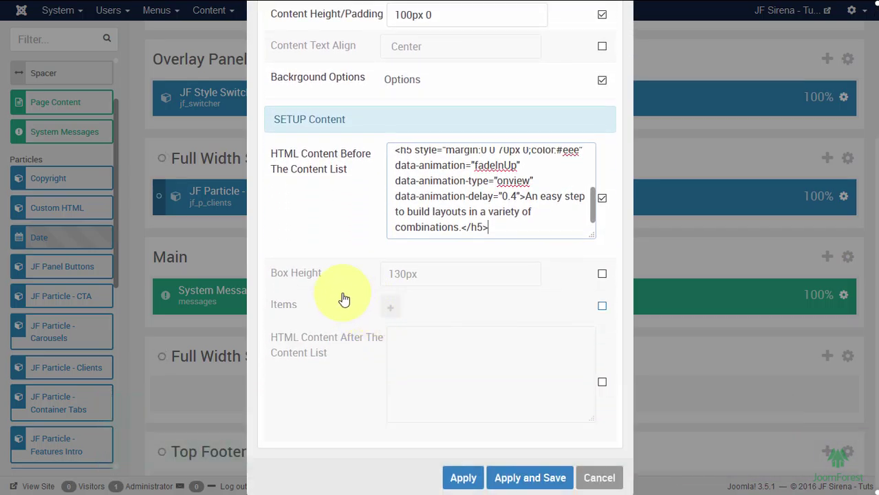
left_click(377, 277)
mouse_move(338, 275)
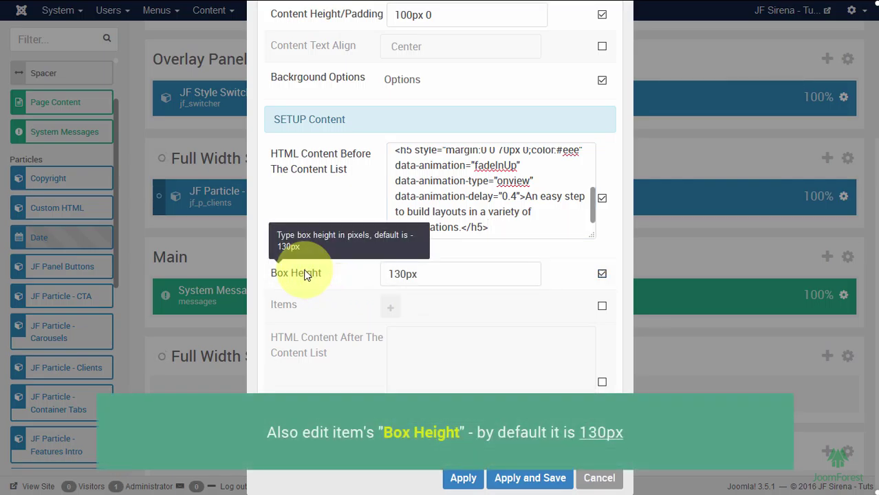
Add five box items to the particle's items list, named item 1 through item 5.
left_click(390, 314)
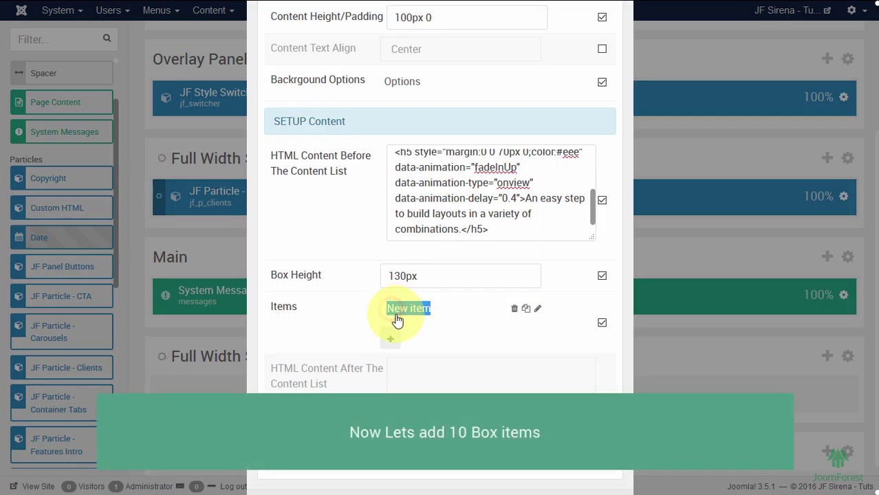
key("BackSpace")
type("item 1")
key("Return")
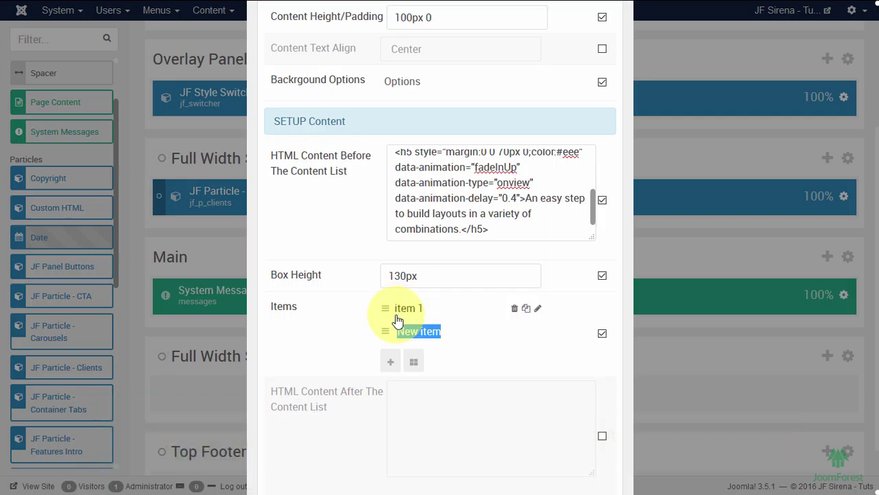
key("Return")
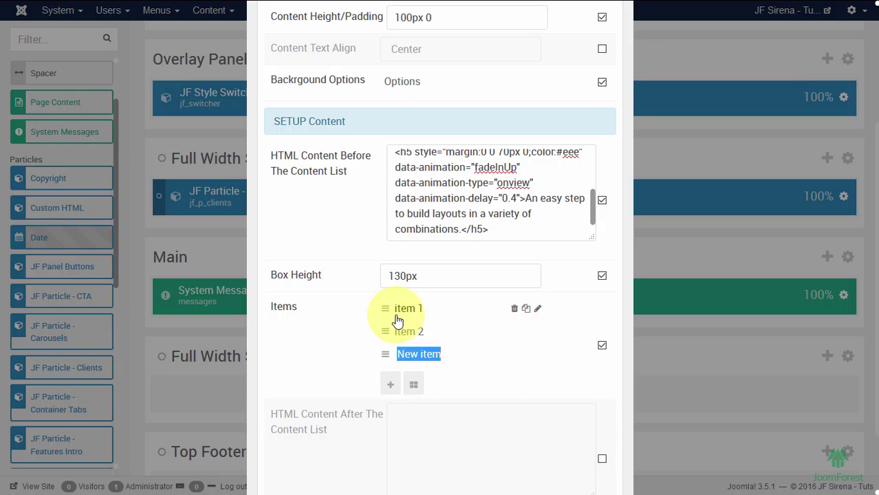
type("i")
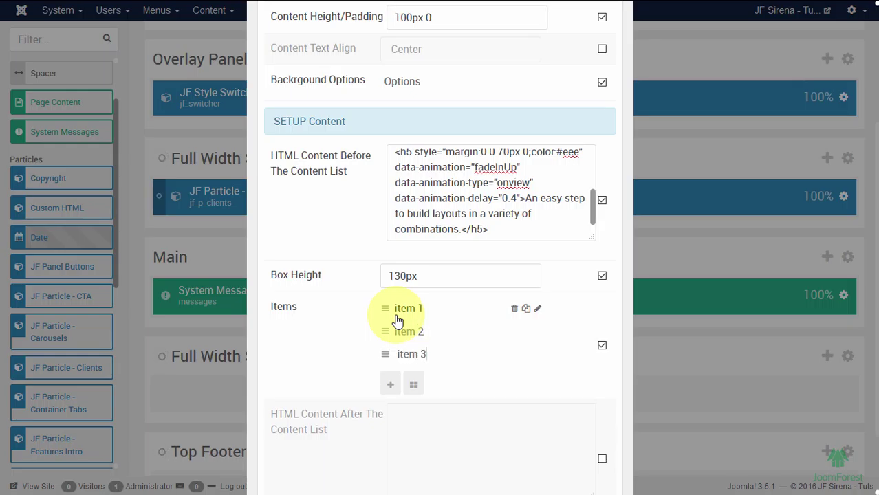
key("Return")
type("item ")
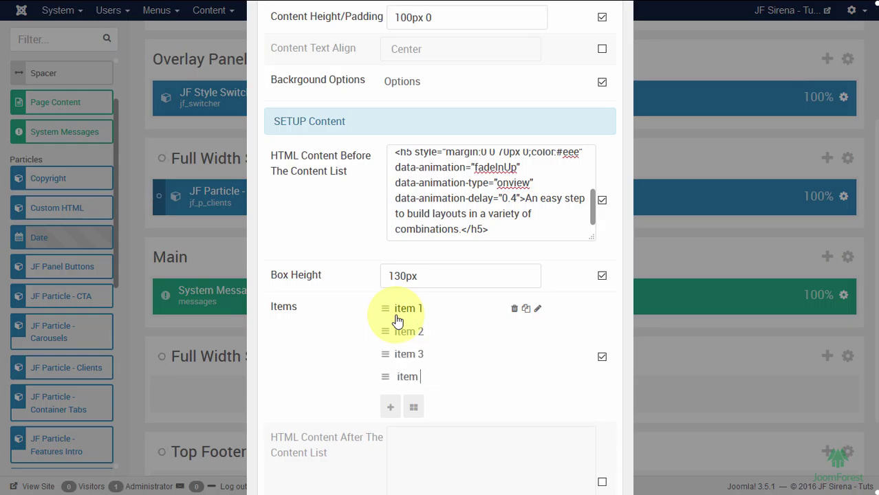
type("4")
key("Return")
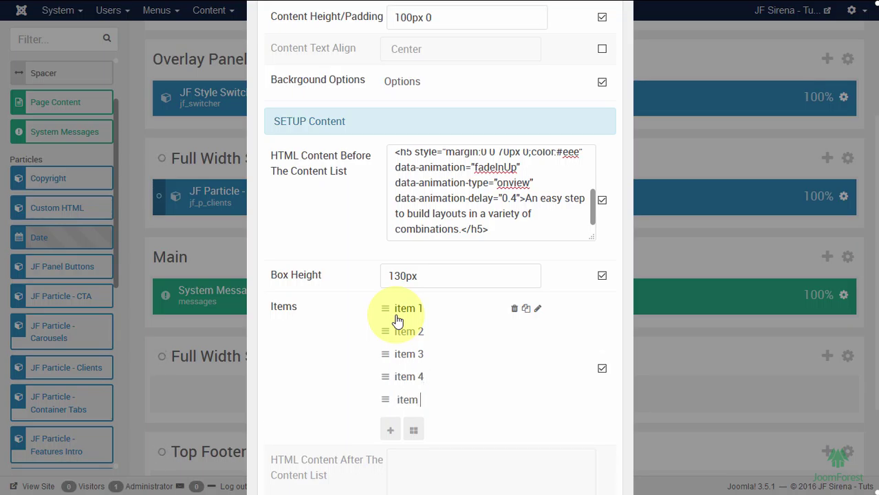
type("item 5")
key("Return")
Add five more box items to the particle's items list, named item 6 through item 10.
type("it")
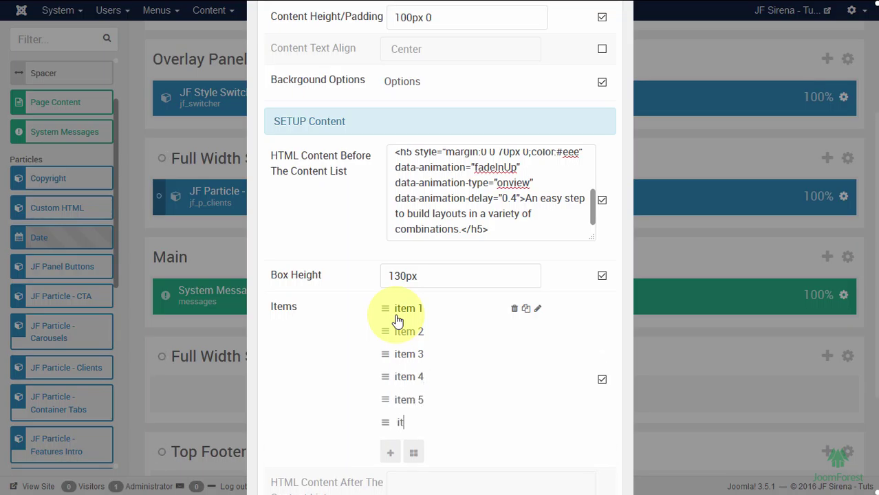
type("em 6")
key("Return")
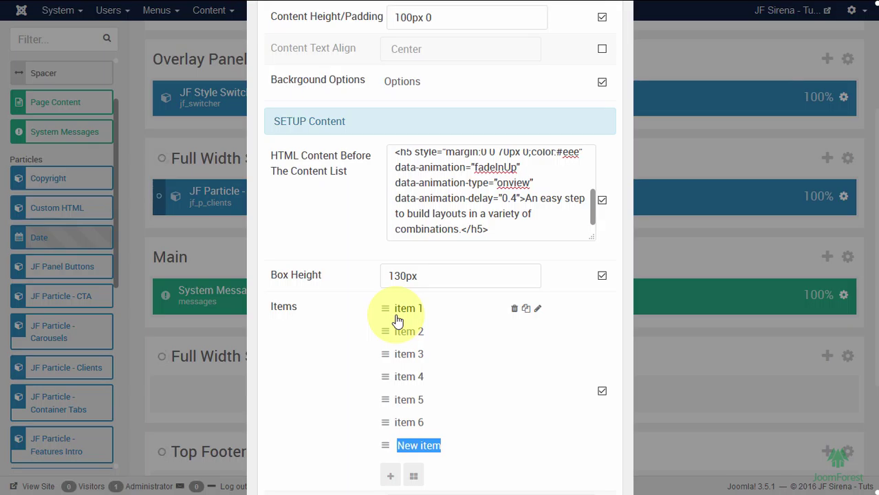
type("item 7")
key("Return")
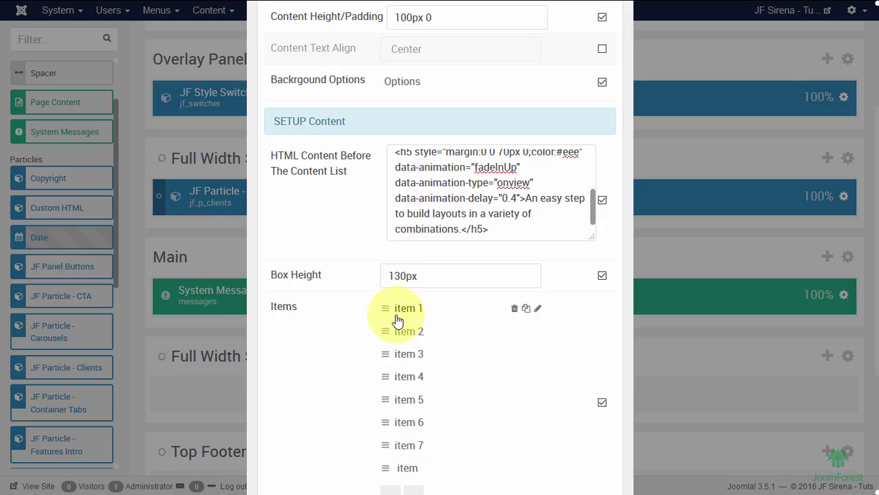
type("item 8")
key("Return")
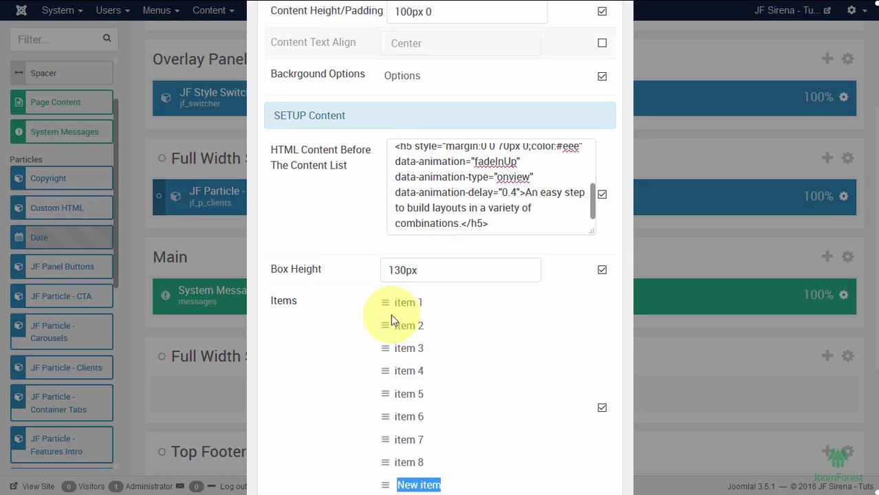
scroll(299, 268, "down", 2)
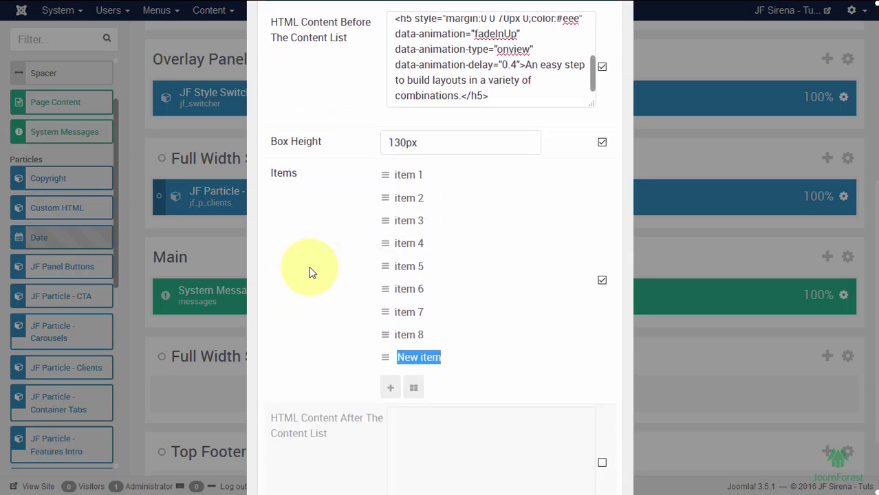
type("item 9")
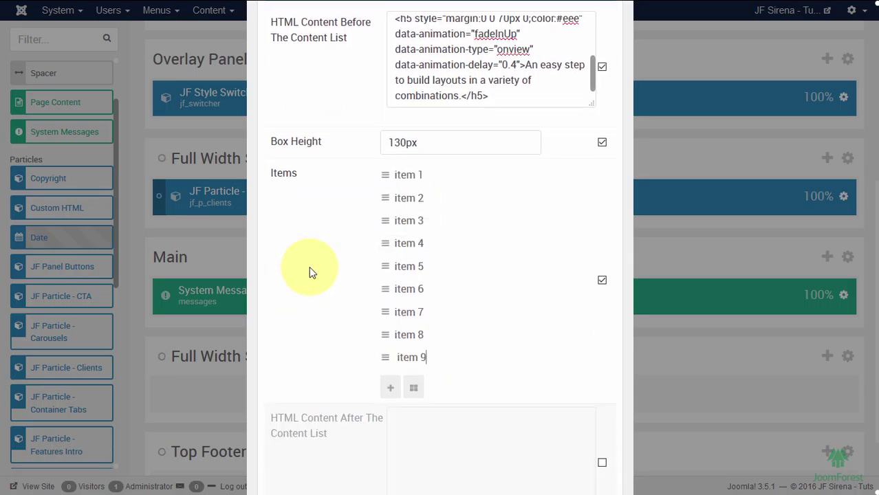
key("Return")
type("item 10")
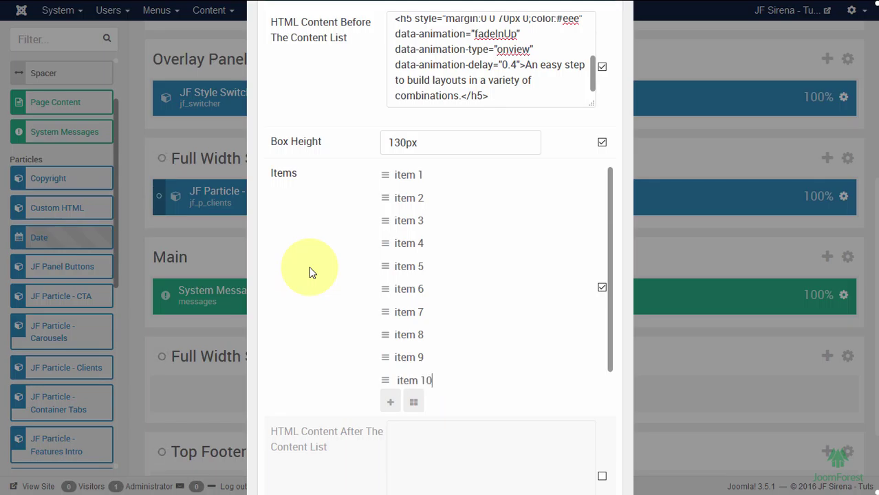
left_click(308, 266)
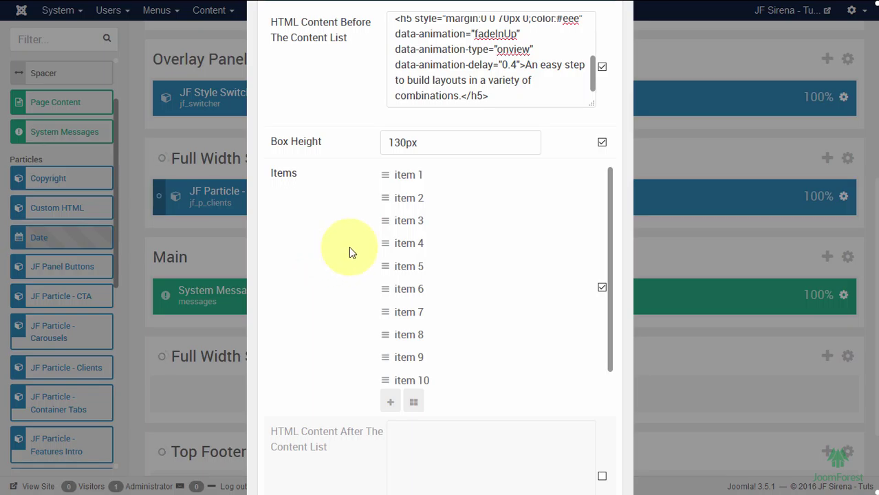
Open item 1 for editing, set its grid width to 20% and enter "Client Name" as the client name.
left_click(412, 182)
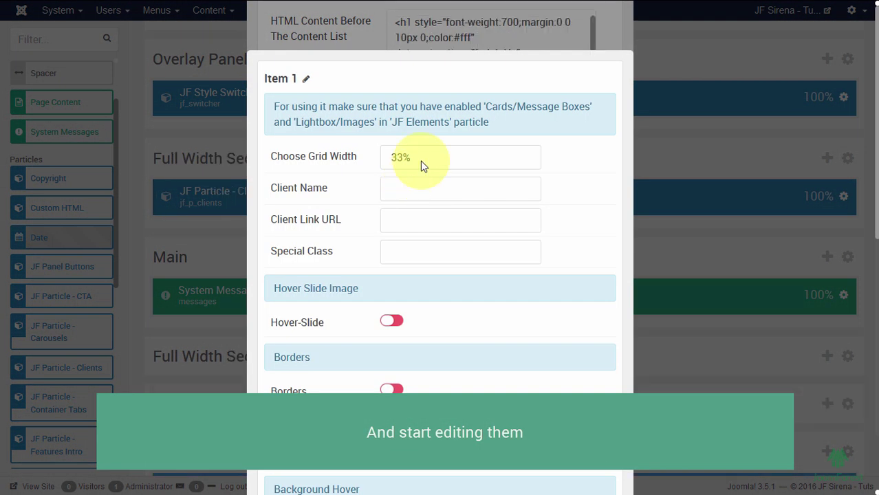
mouse_move(348, 158)
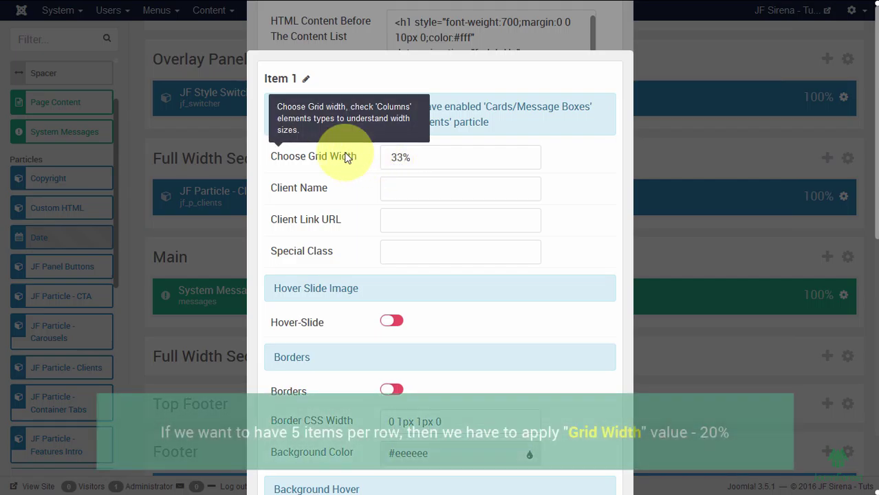
left_click(405, 159)
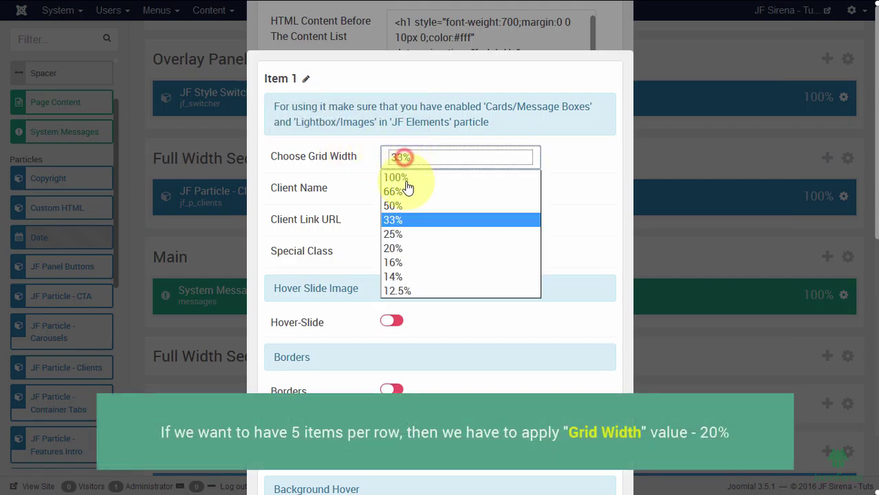
left_click(406, 249)
mouse_move(320, 196)
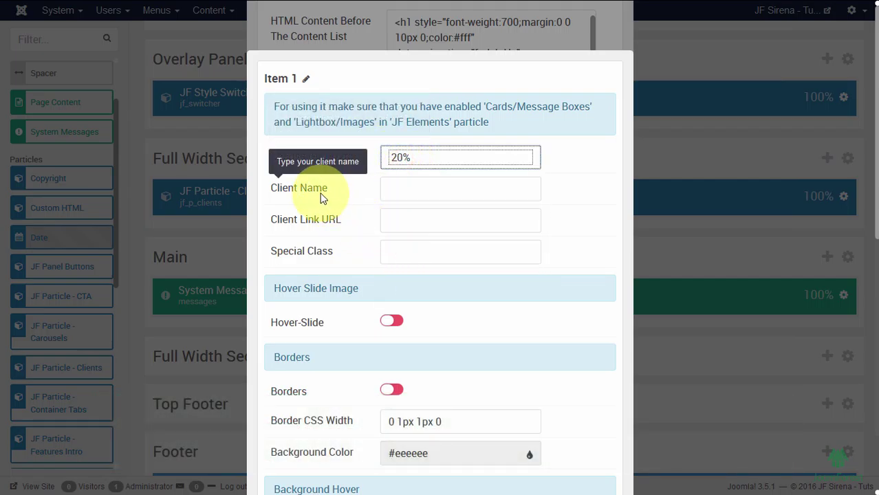
left_click(404, 190)
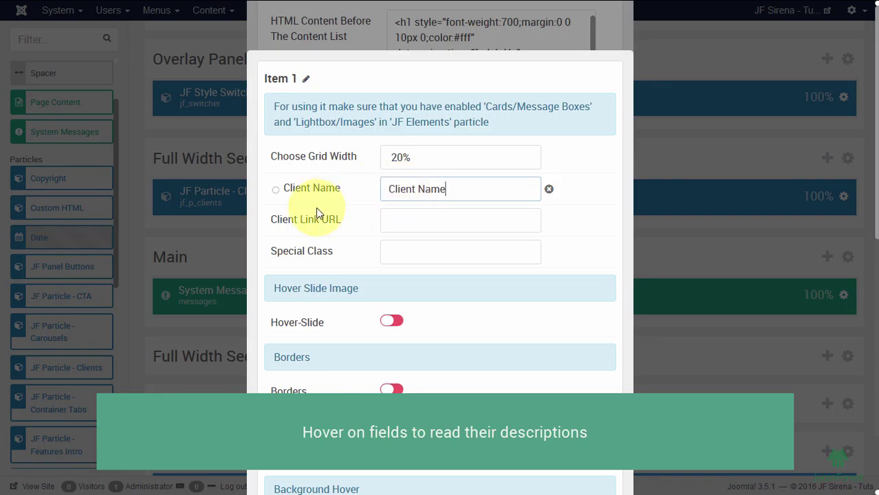
left_click(395, 220)
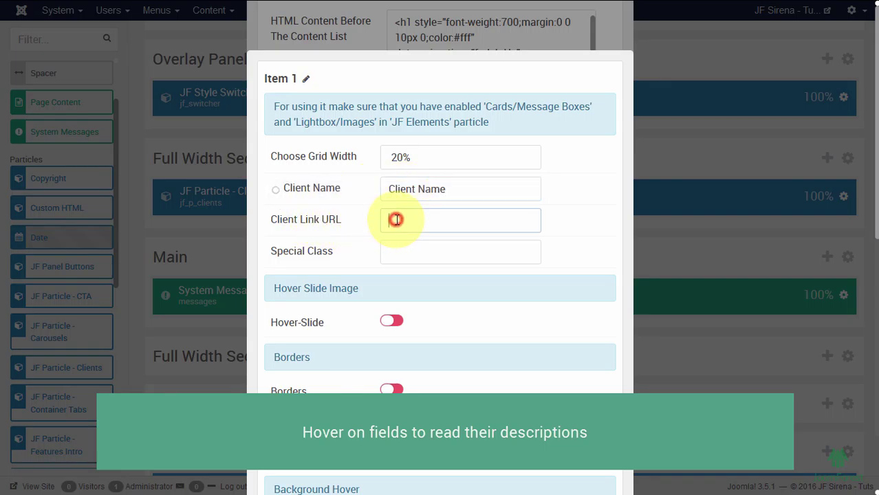
type("http://www.anydomain.com")
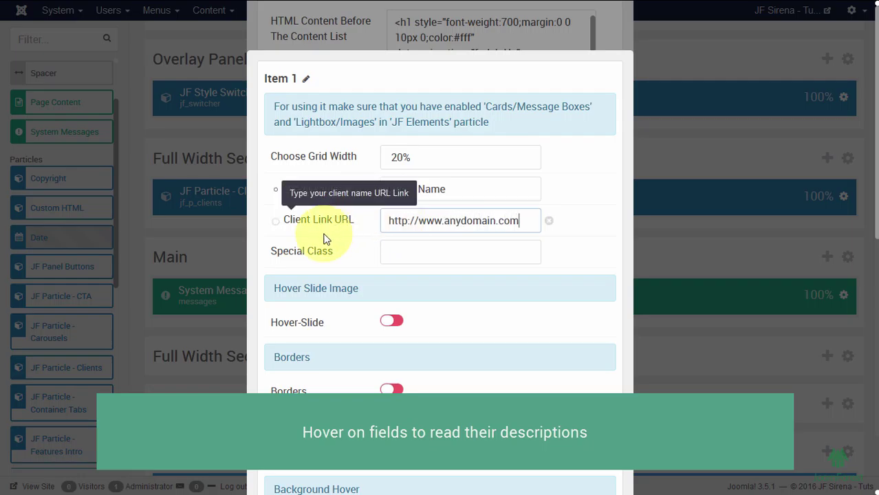
mouse_move(315, 253)
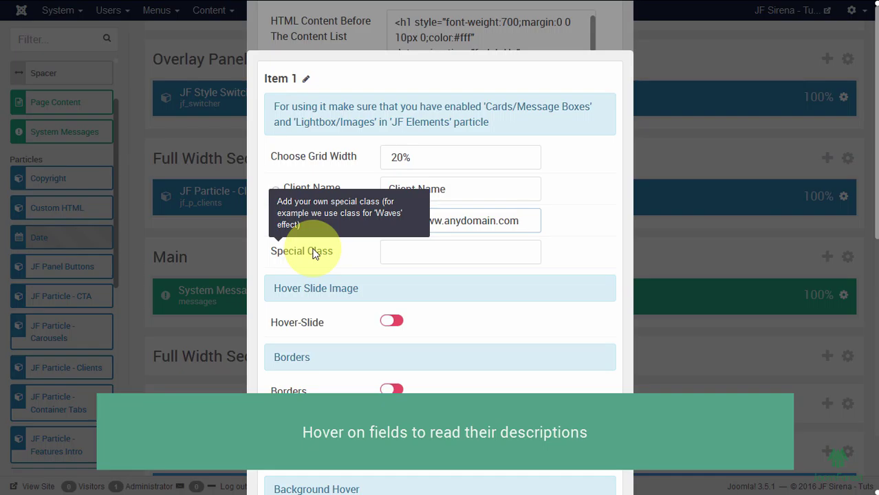
left_click(401, 251)
type("jf_waves_light_30")
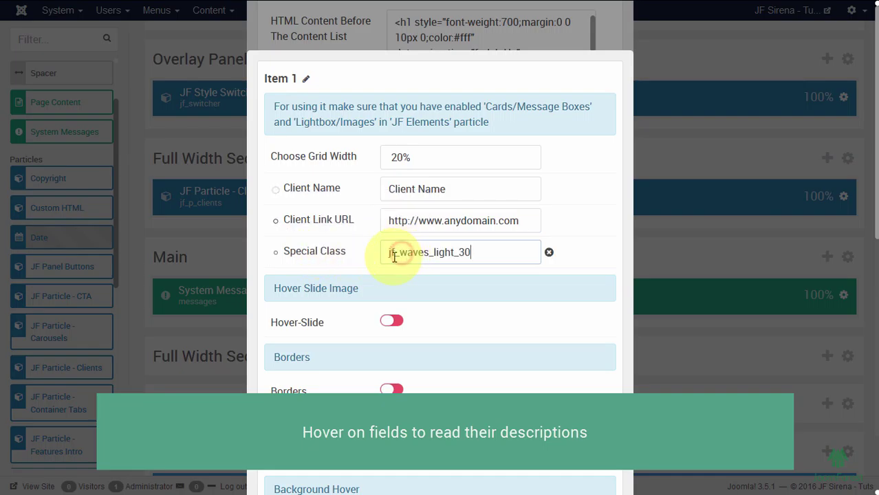
Enable the Hover-Slide option for item 1.
scroll(376, 275, "down", 1)
scroll(376, 275, "down", 4)
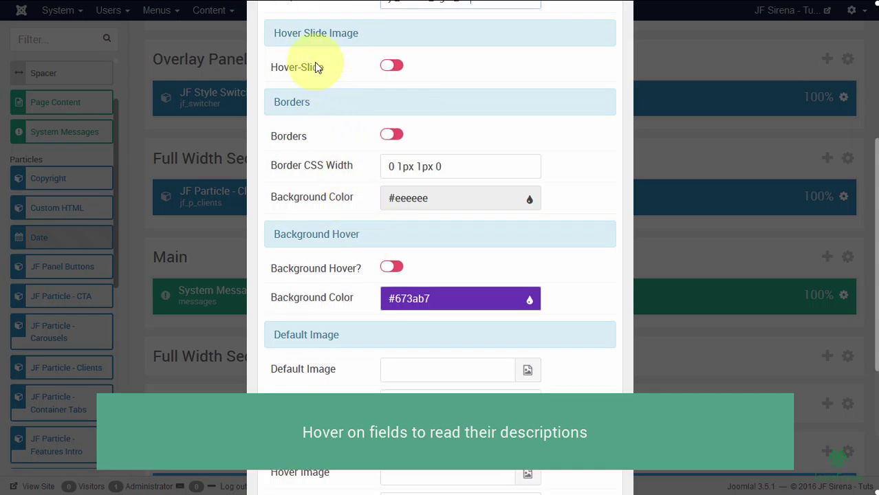
left_click(390, 65)
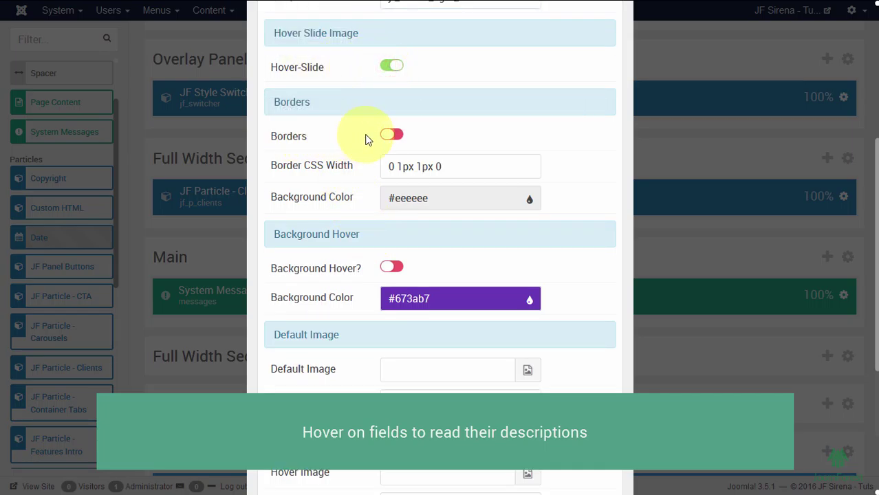
Enable borders for item 1 and make their background color fully transparent, rgba(238, 238, 238, 0).
left_click(390, 135)
left_click(414, 197)
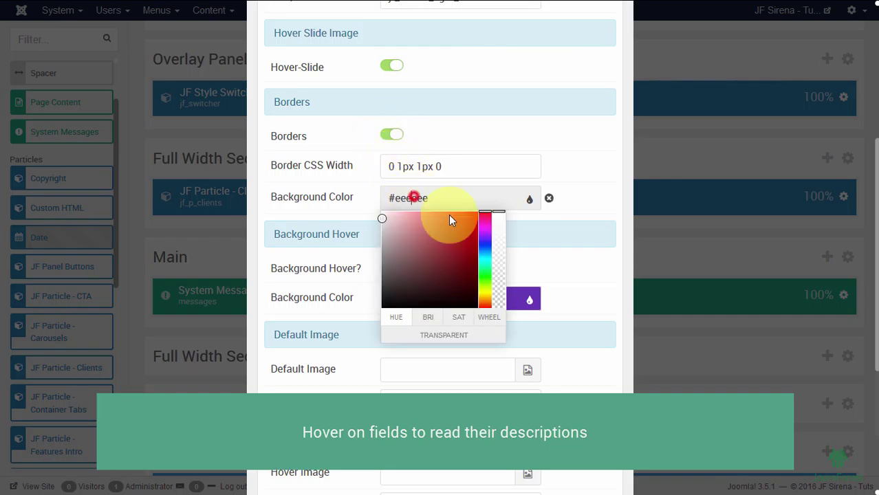
left_click_drag(503, 242, 499, 320)
left_click(569, 207)
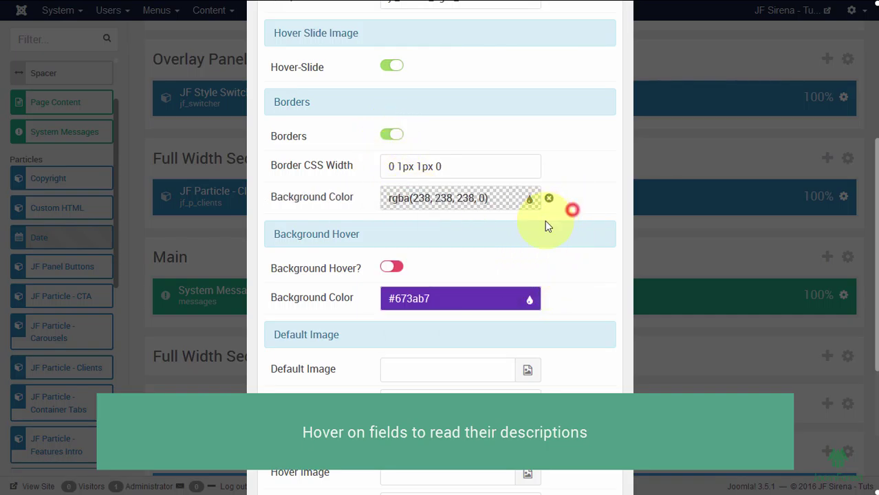
Choose 1_light.png from jf/particles/clients as item 1's default image and set its opacity to 70%.
scroll(393, 253, "down", 3)
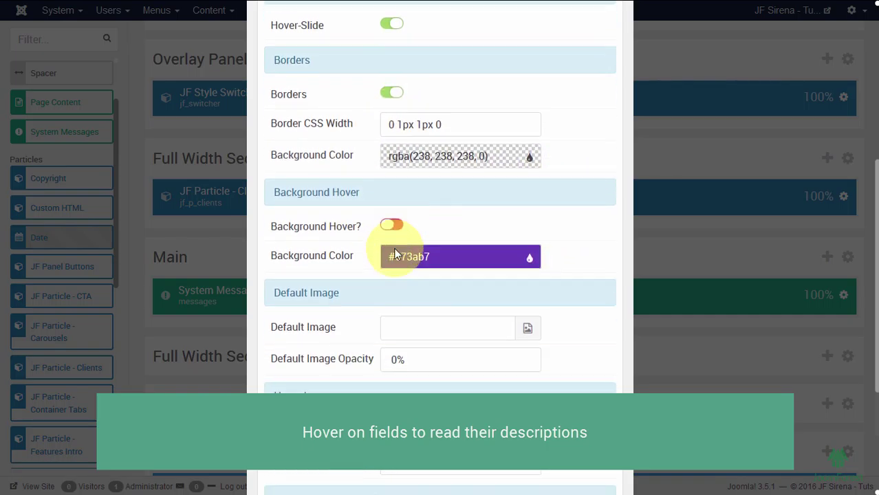
scroll(395, 248, "down", 1)
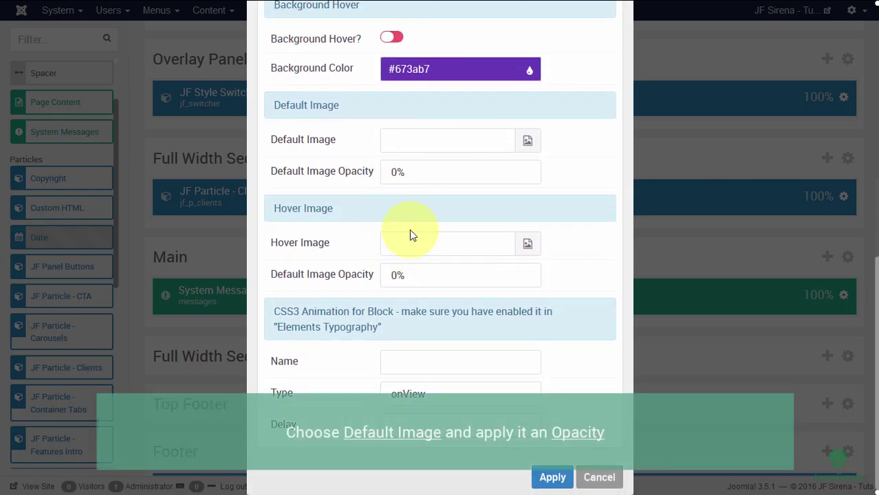
left_click(523, 141)
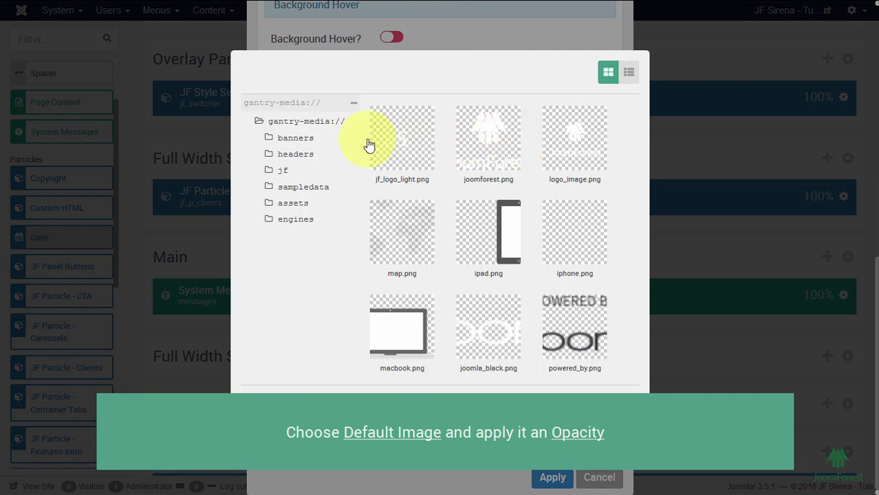
left_click(269, 170)
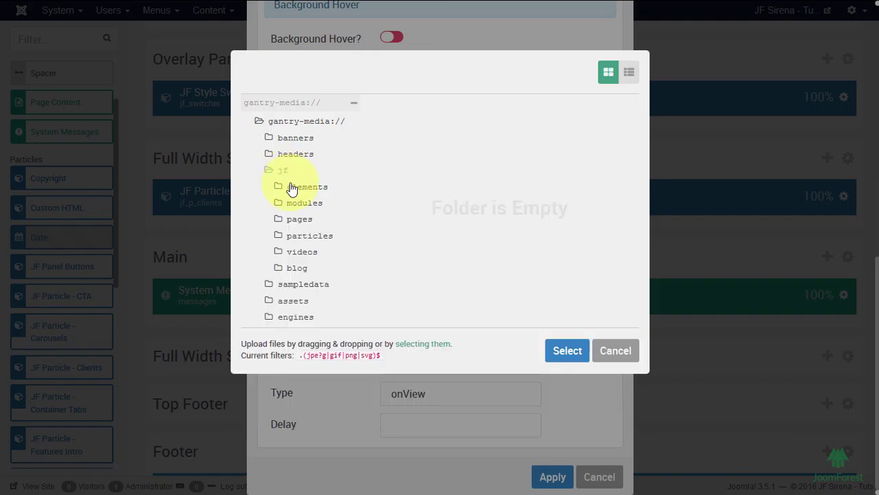
left_click(307, 238)
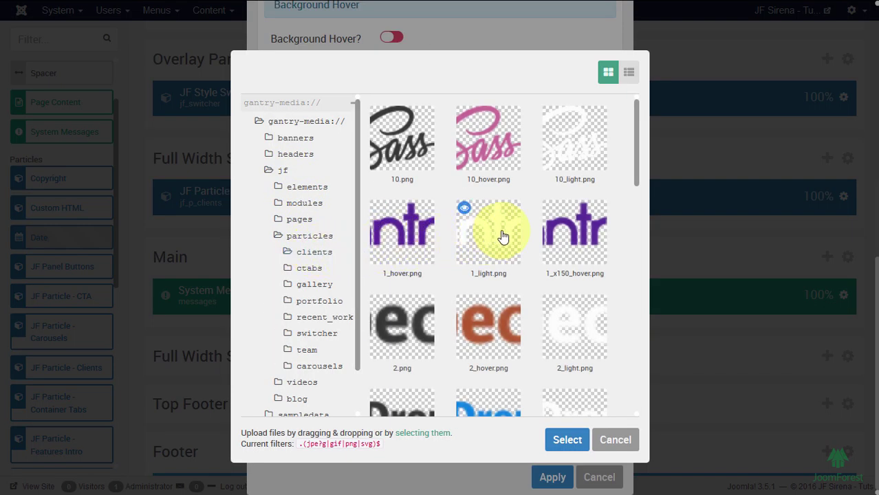
left_click(503, 236)
left_click(565, 441)
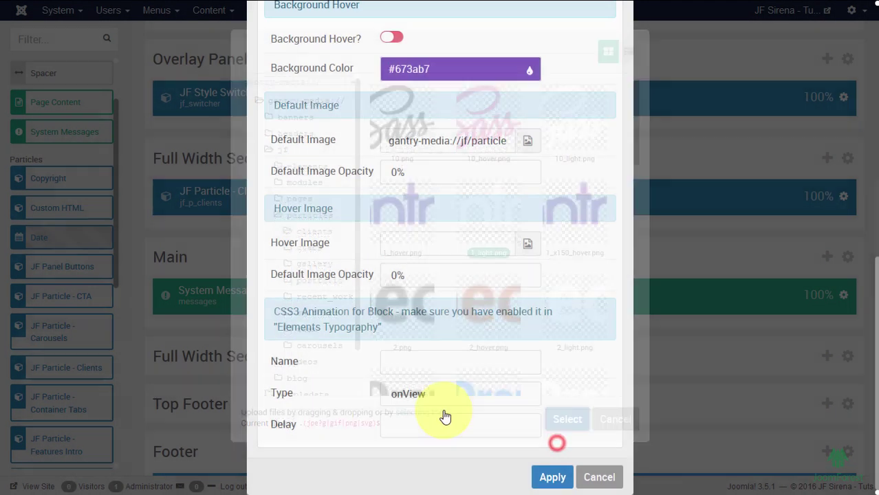
left_click(391, 172)
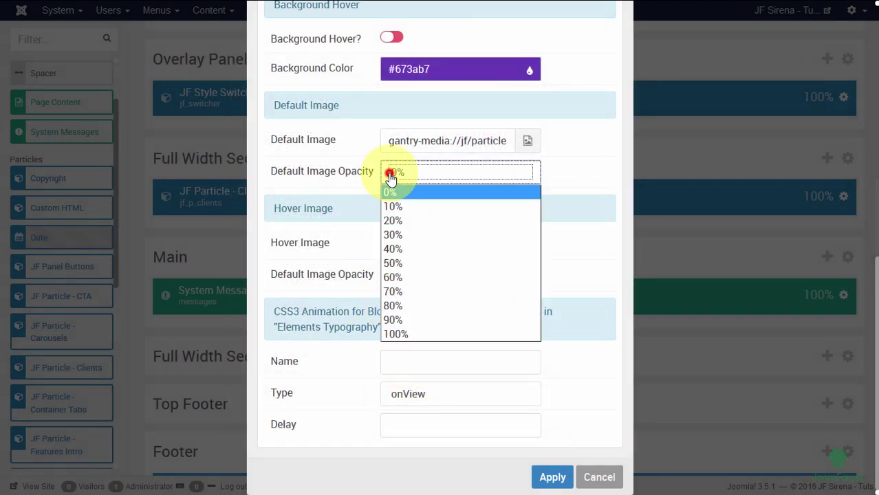
left_click(393, 291)
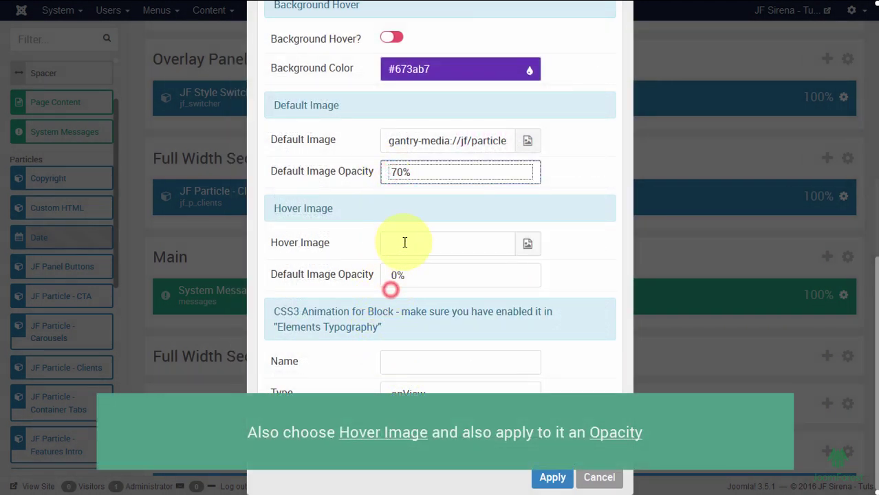
Choose 1_light.png from jf/particles/clients as item 1's hover image and set its opacity to 100%.
left_click(527, 243)
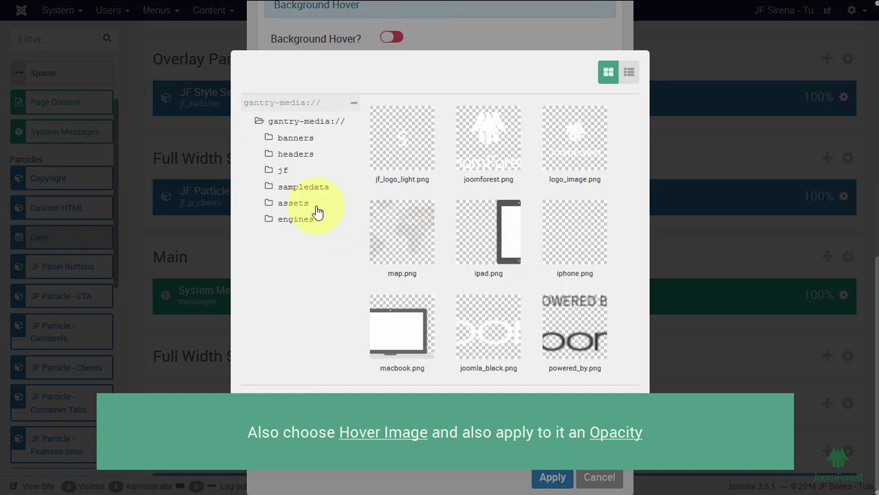
left_click(281, 172)
left_click(296, 235)
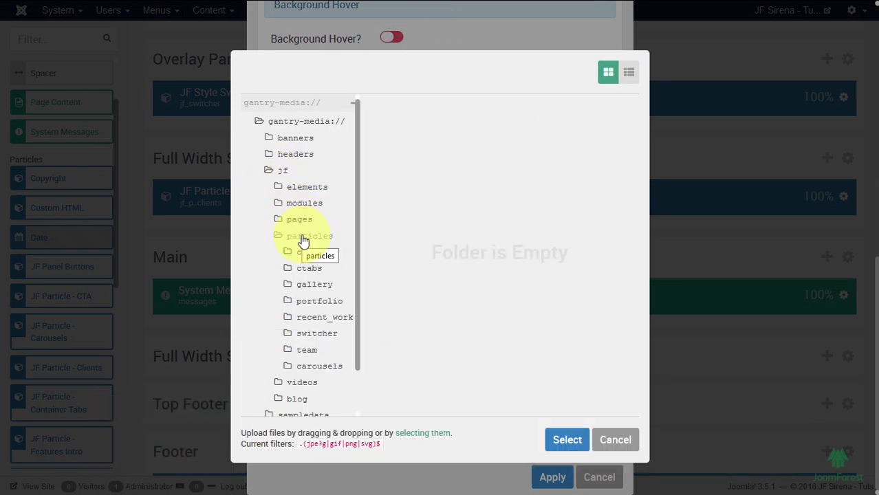
left_click(474, 234)
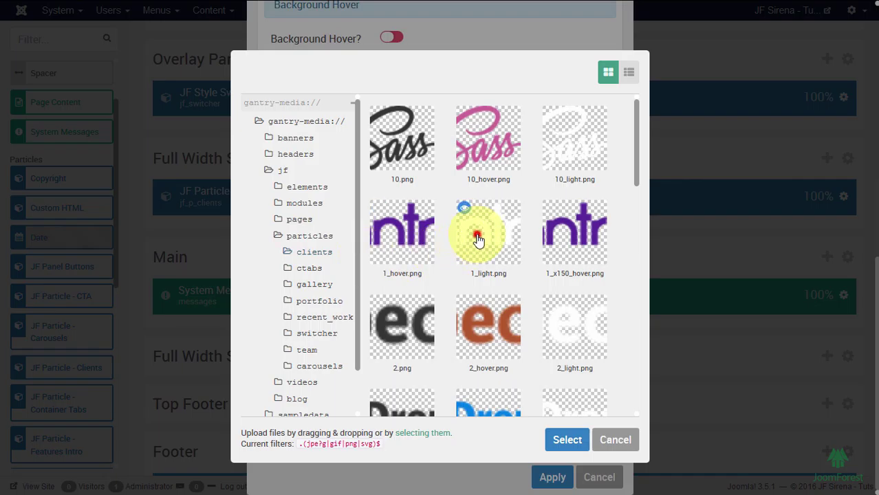
left_click(561, 441)
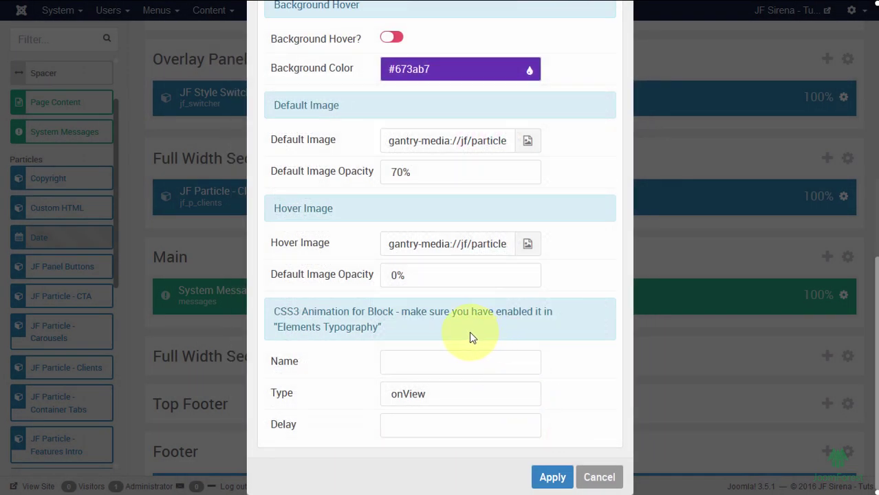
left_click(421, 280)
left_click(433, 436)
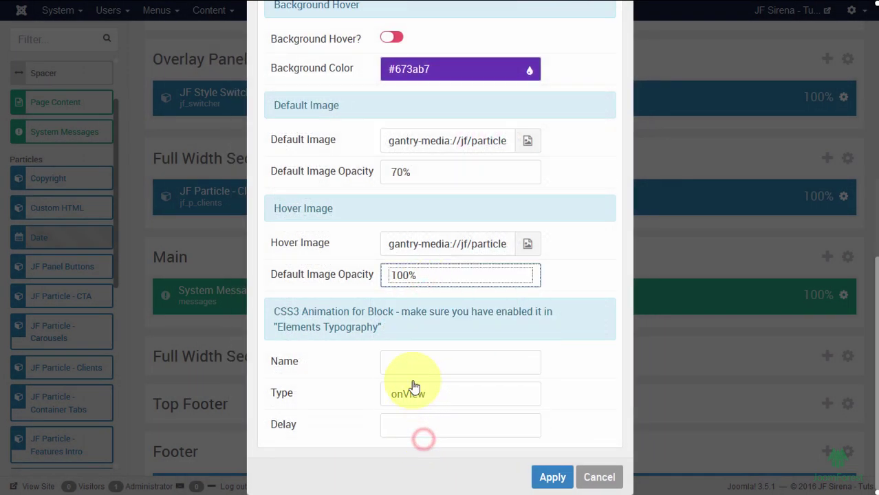
Give item 1 a zoomIn block animation with a delay of 0.2, then apply and save the particle settings.
left_click(404, 357)
mouse_move(288, 363)
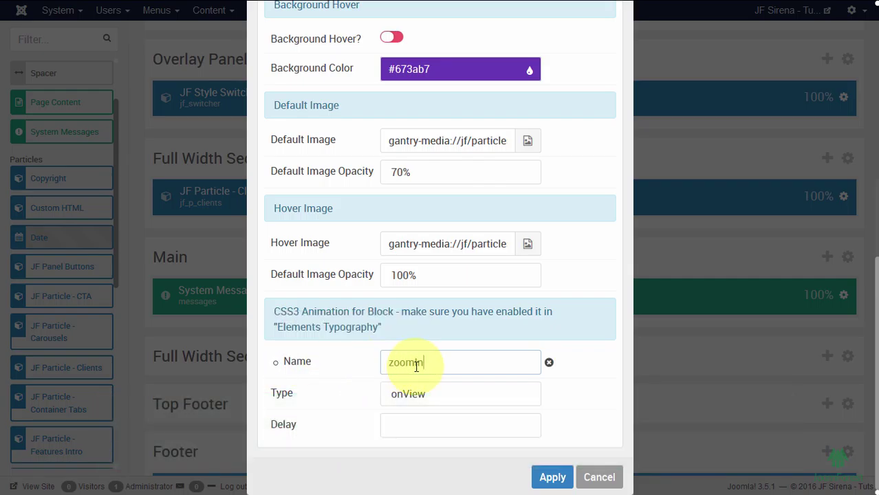
mouse_move(287, 397)
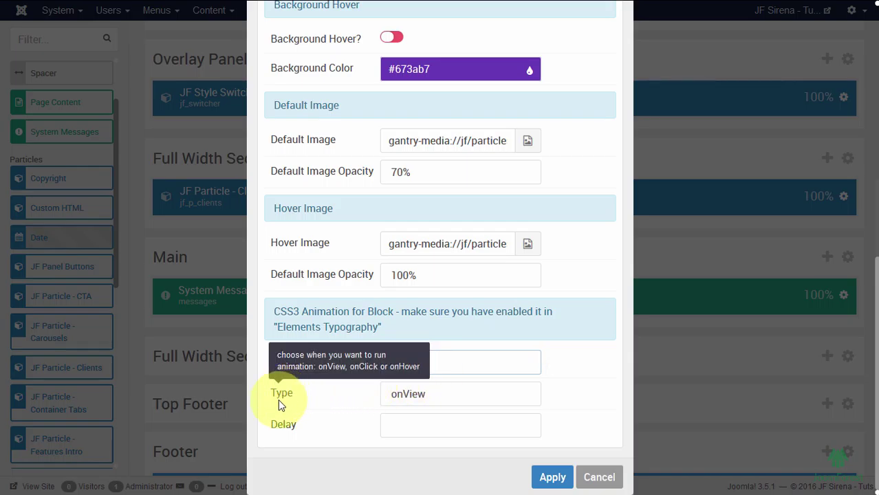
mouse_move(277, 429)
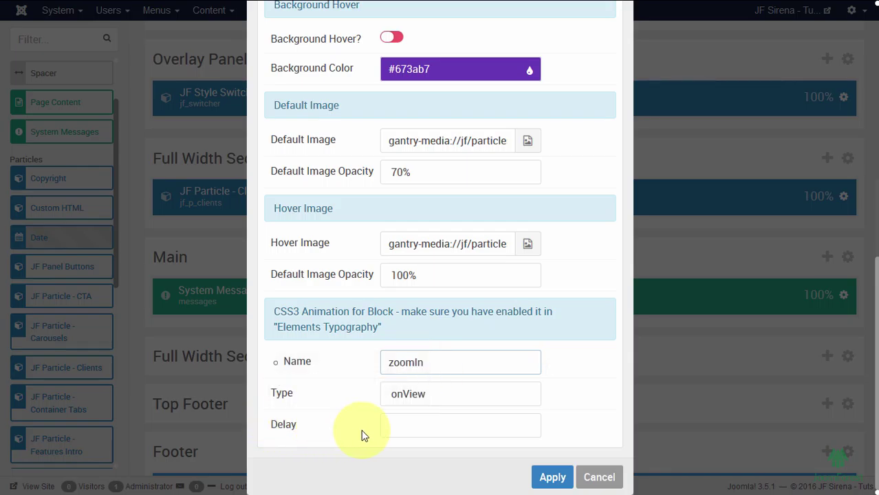
left_click(409, 431)
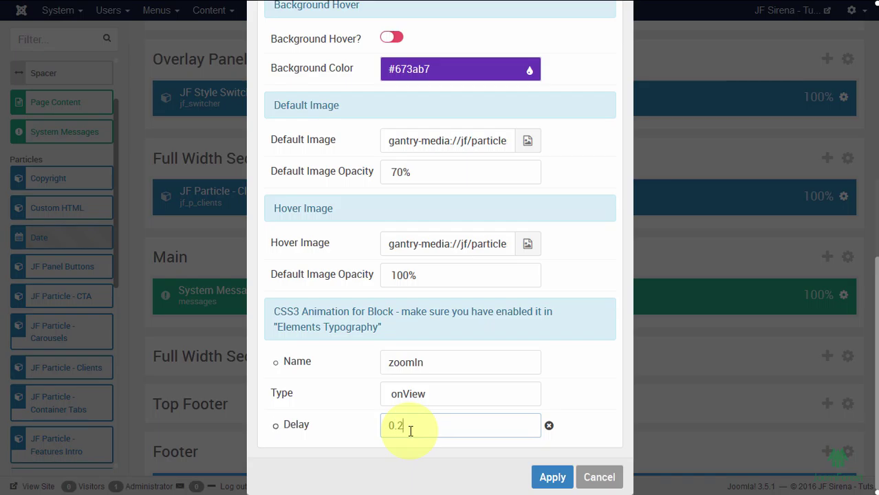
type("0.2")
left_click(543, 480)
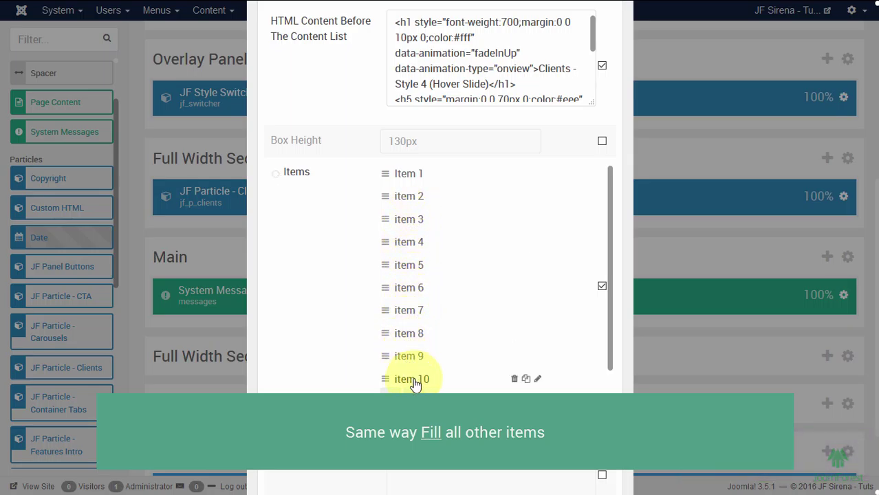
scroll(440, 388, "down", 2)
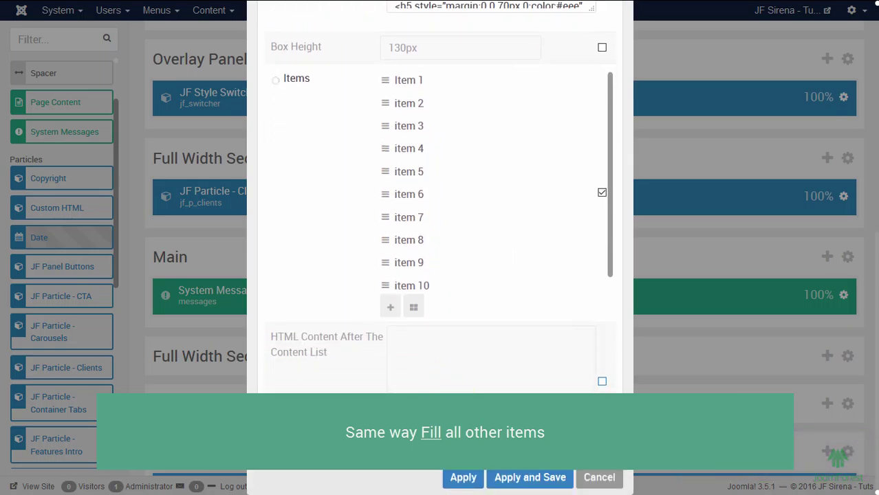
left_click(508, 476)
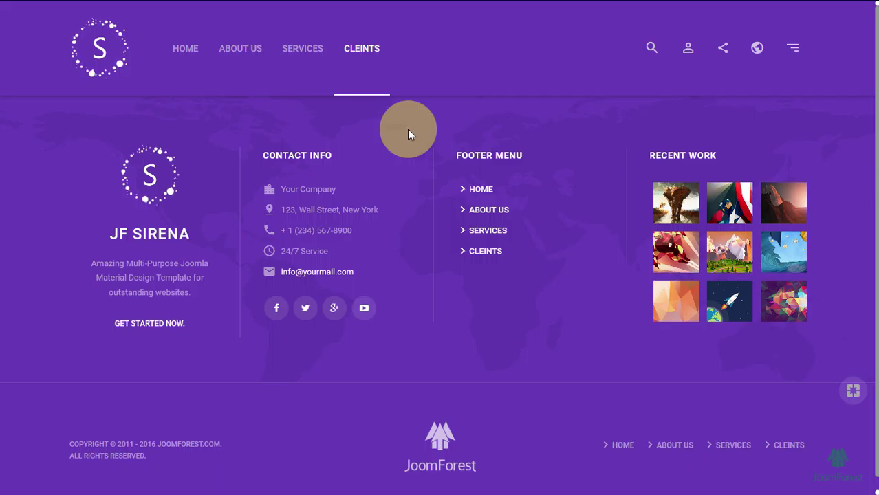
Reload the Clients page on the site's front end and examine the video background, heading and client logo grid.
right_click(407, 132)
left_click(486, 143)
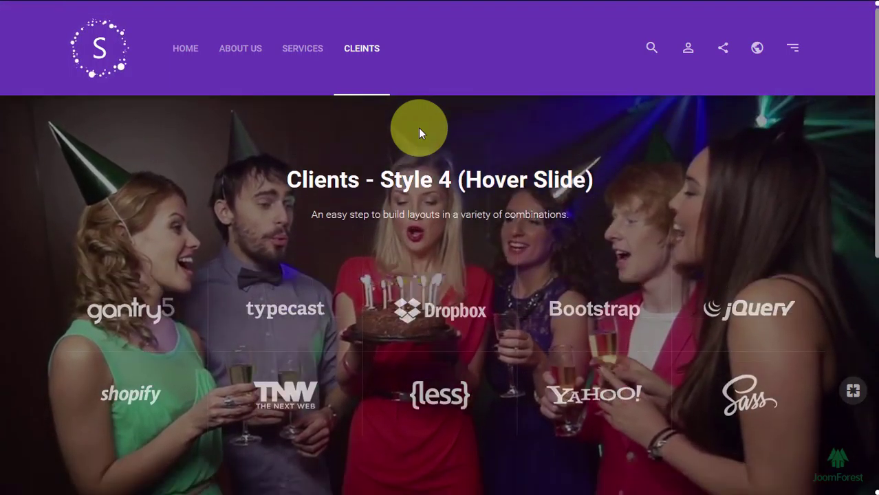
scroll(419, 128, "down", 1)
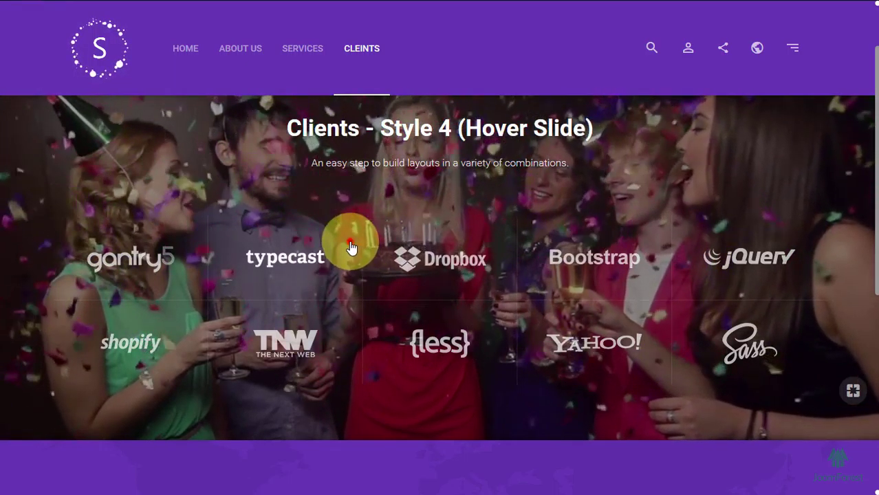
scroll(350, 244, "up", 1)
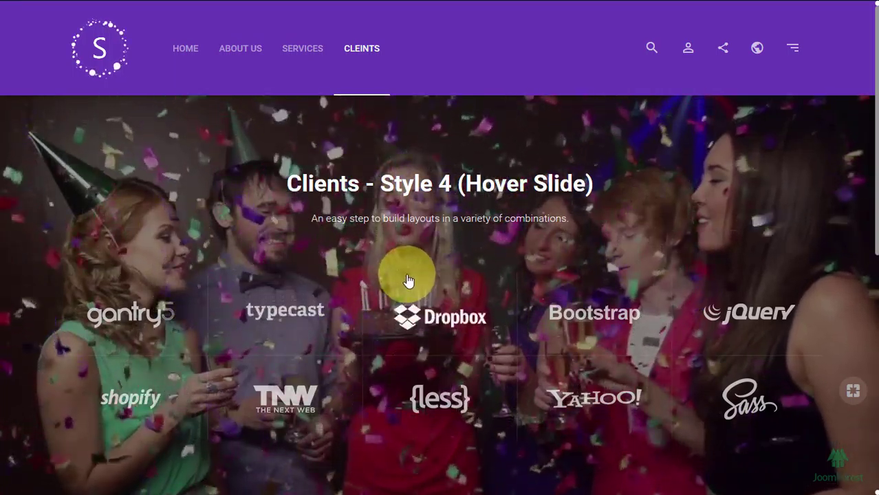
scroll(408, 281, "down", 3)
scroll(407, 281, "up", 2)
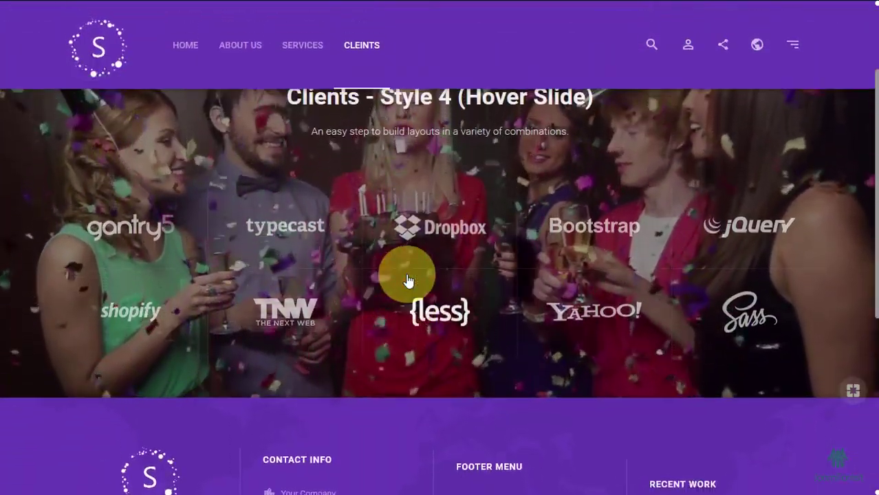